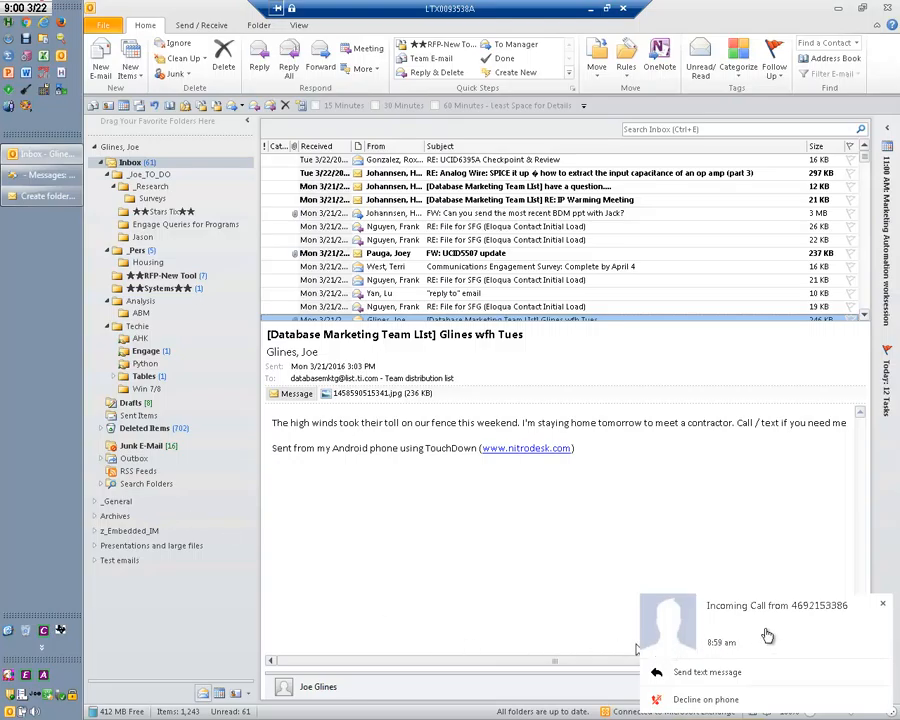
Step: Dismiss the incoming call notification and open the Outlook data files list in the account settings
click(662, 695)
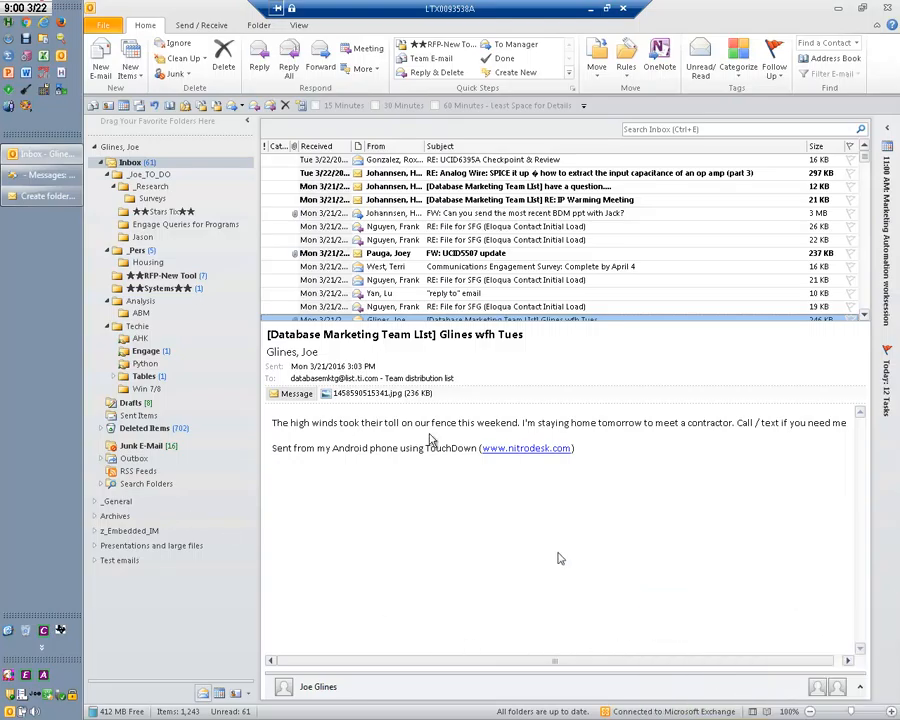
click(101, 28)
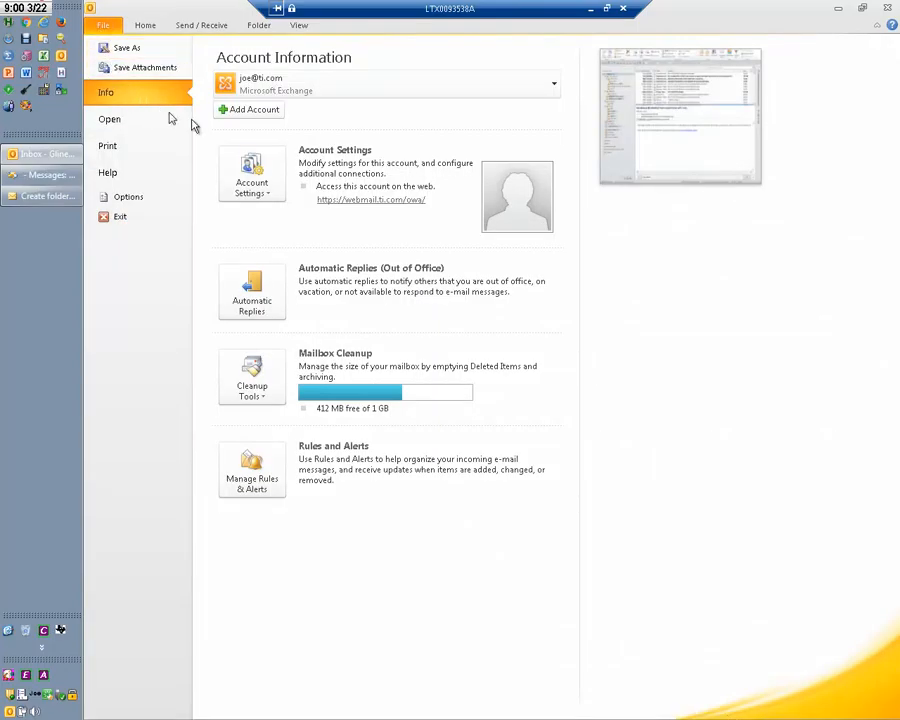
click(266, 170)
click(280, 218)
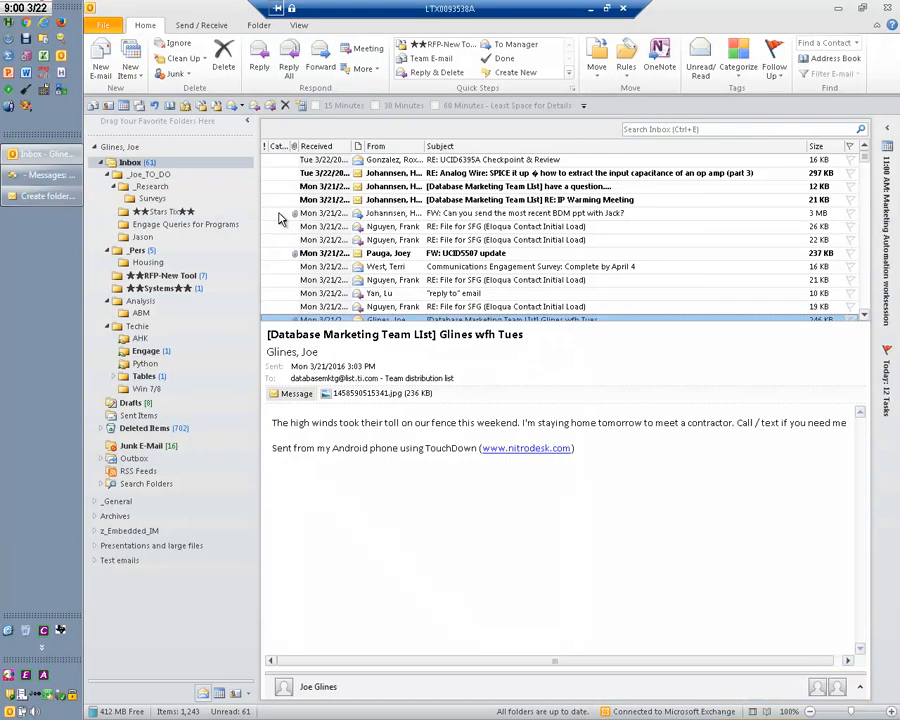
click(334, 262)
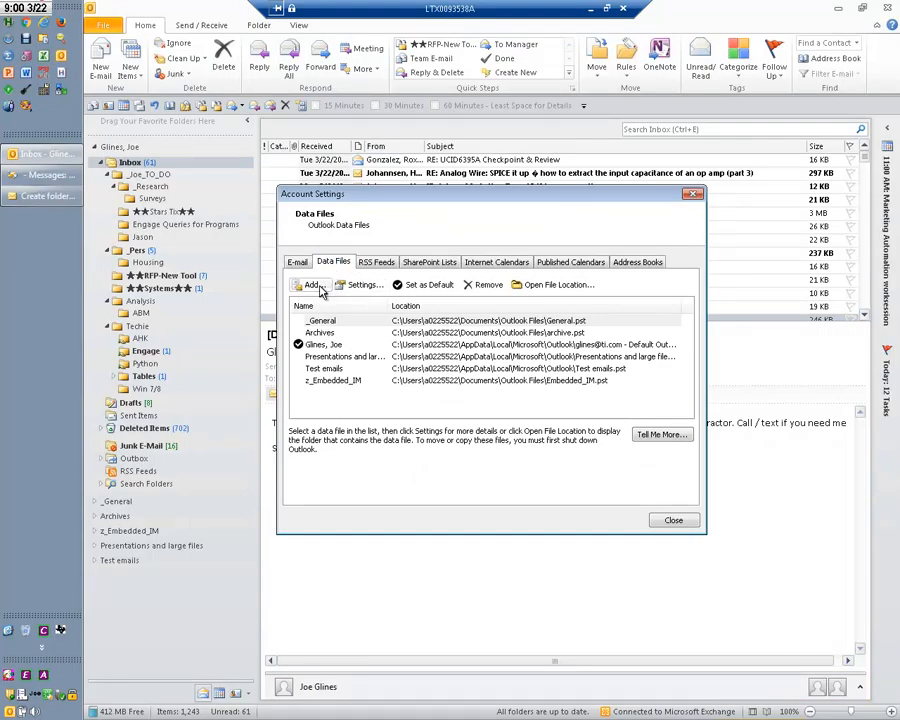
Step: Add a new Outlook data file named Example_File in the Outlook Files folder and close the account settings
click(314, 286)
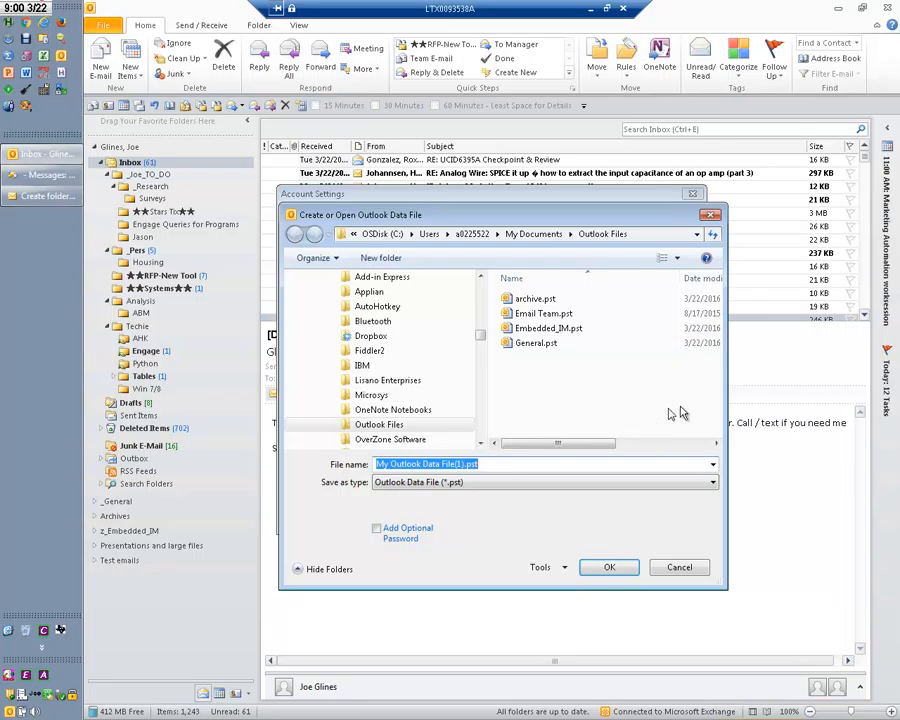
text(T)
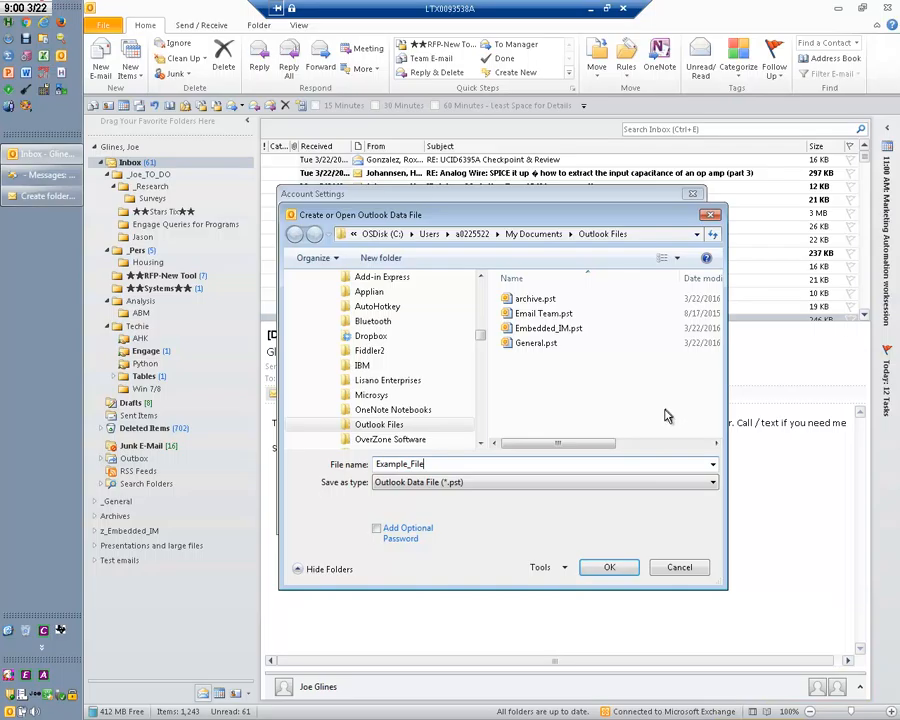
click(627, 569)
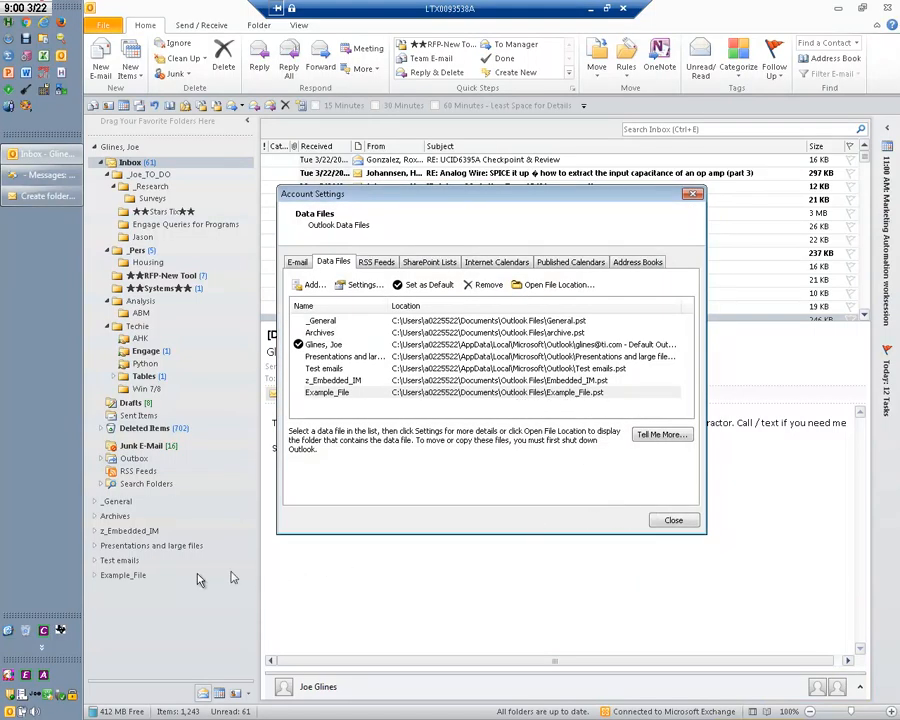
click(670, 520)
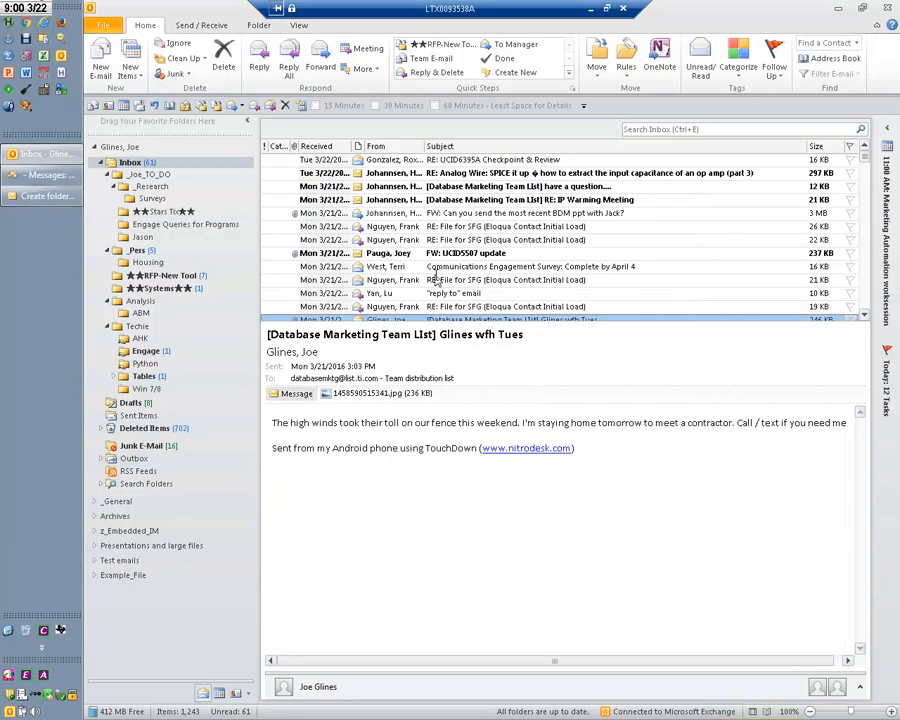
Step: Move the March 30, 2015 "RE: software folder" email from the Inbox into the Example_File data file
scroll(436, 290, down, 5)
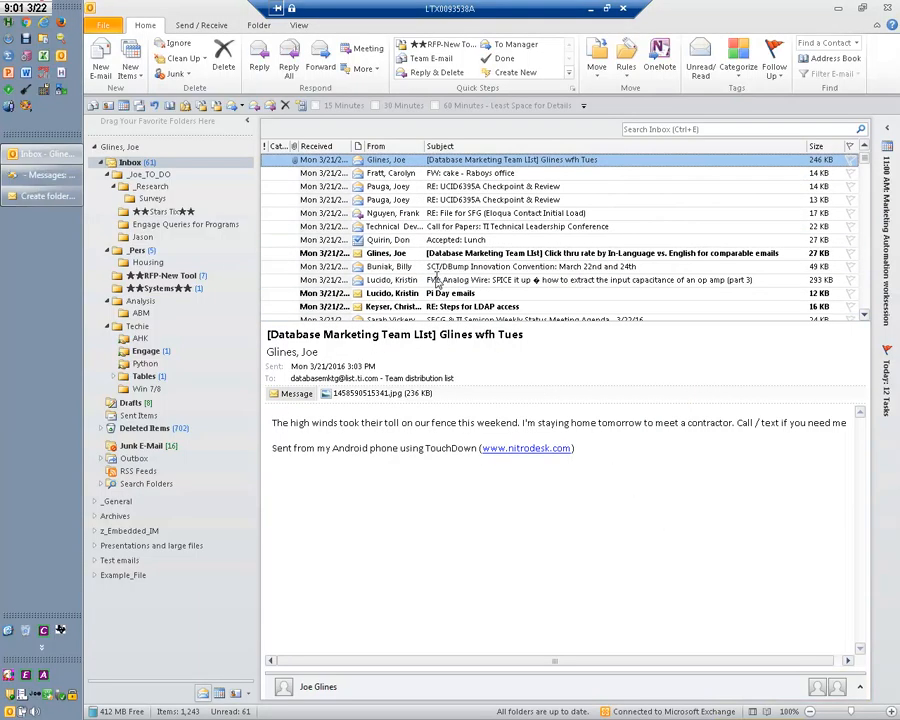
scroll(436, 283, down, 4)
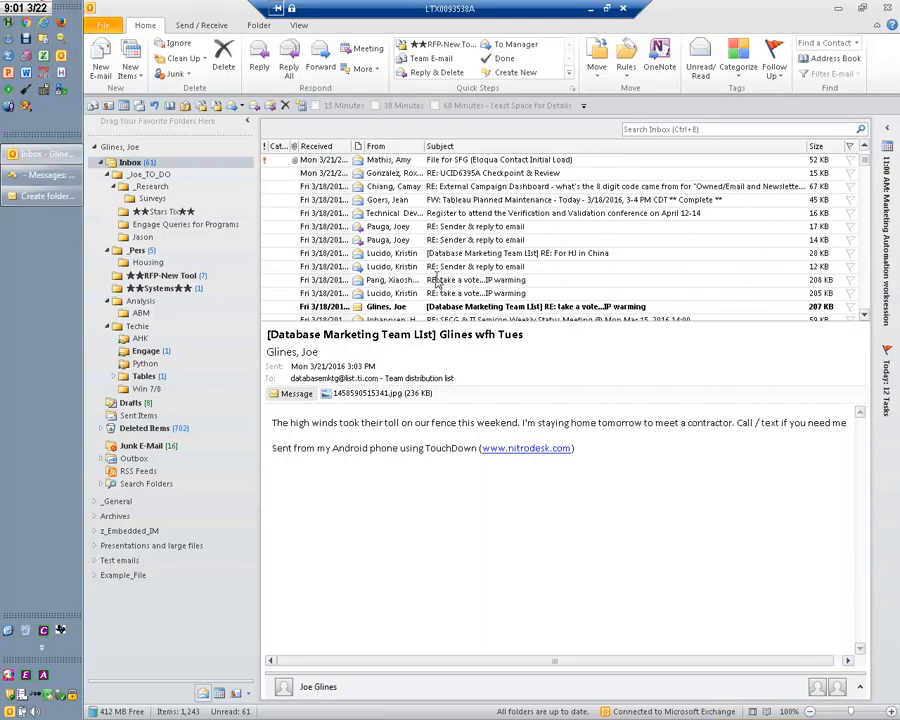
scroll(436, 283, down, 3)
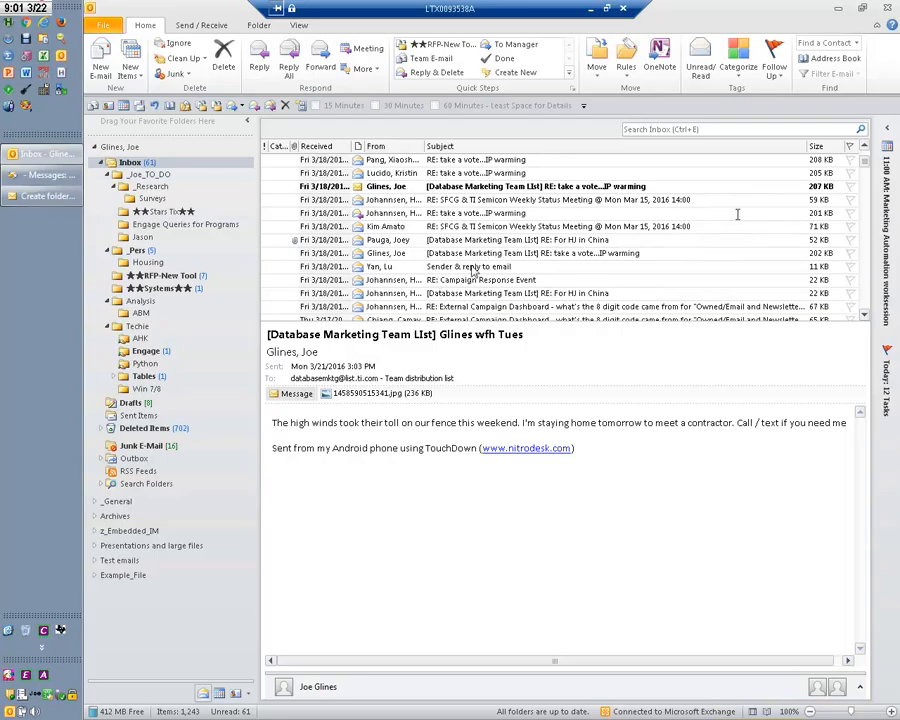
drag(865, 166, 868, 312)
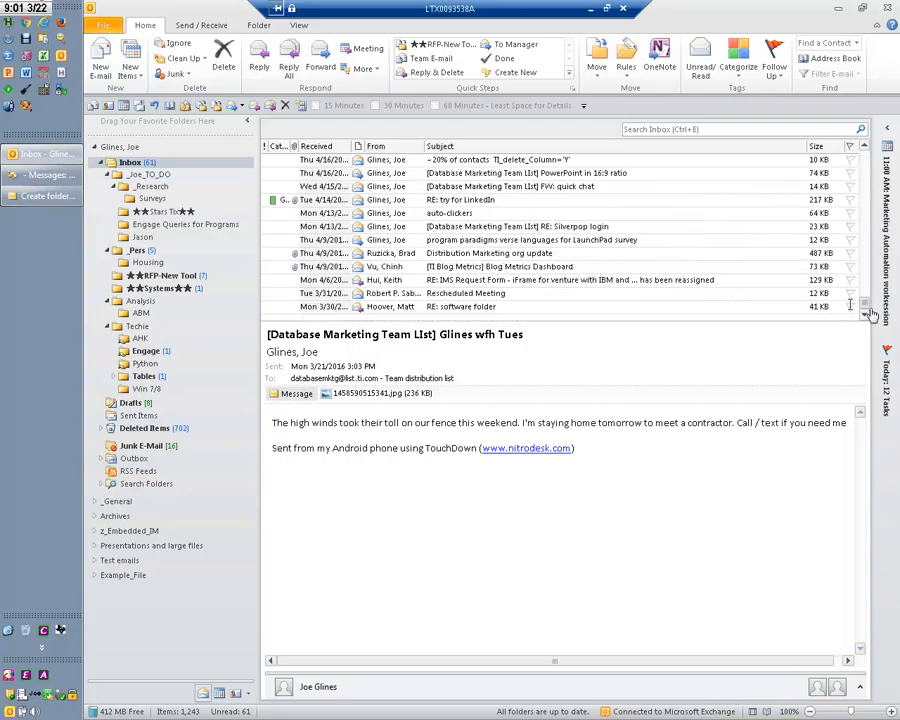
drag(489, 312, 155, 585)
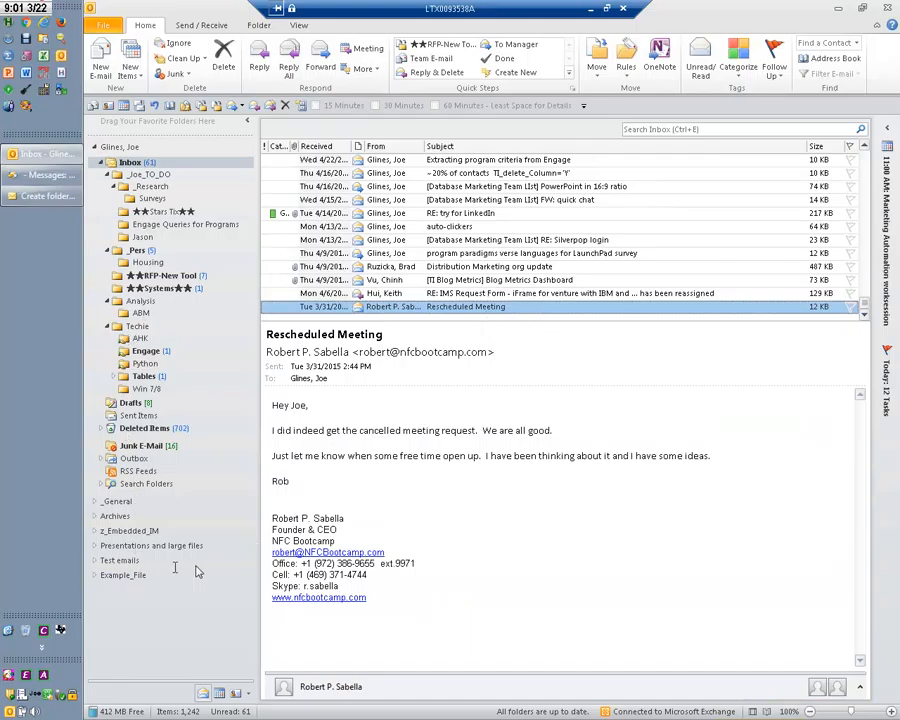
Step: Compact the "Presentations and large files" data file from its advanced properties and accept the open dialogs
click(95, 546)
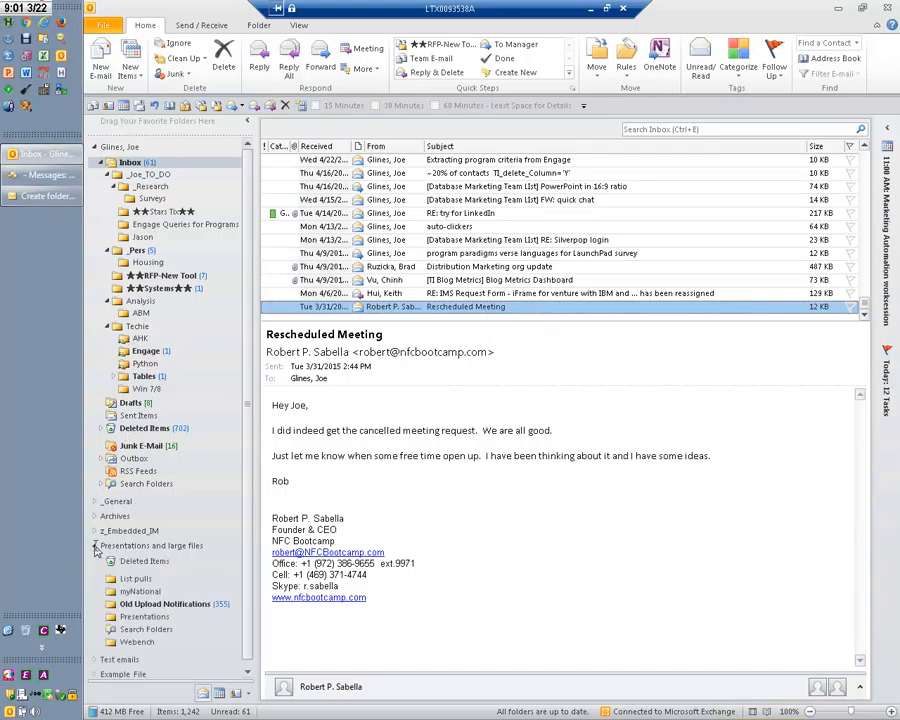
click(172, 548)
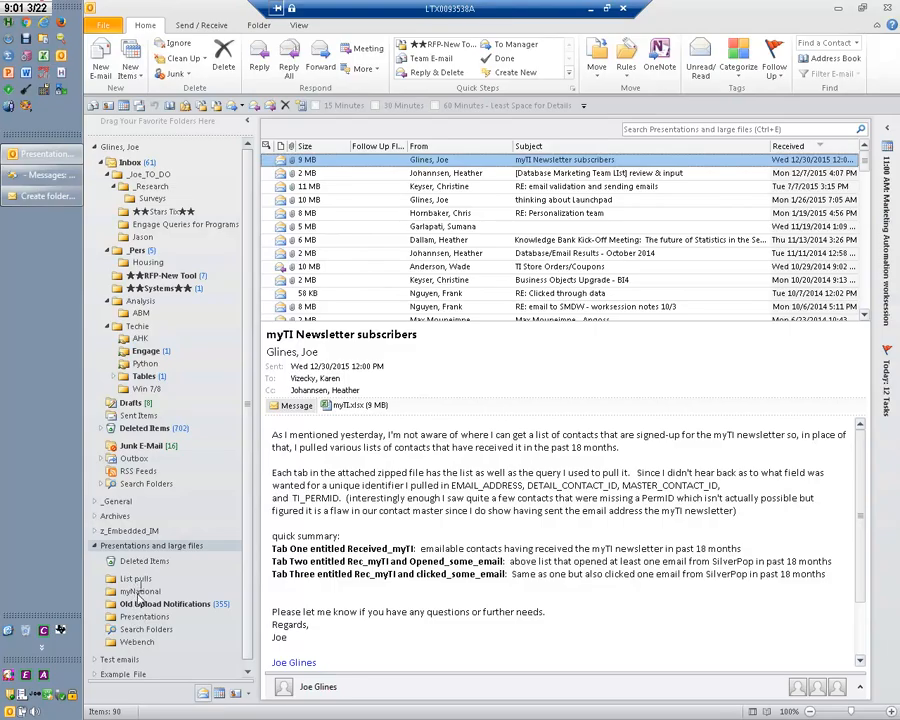
right_click(156, 548)
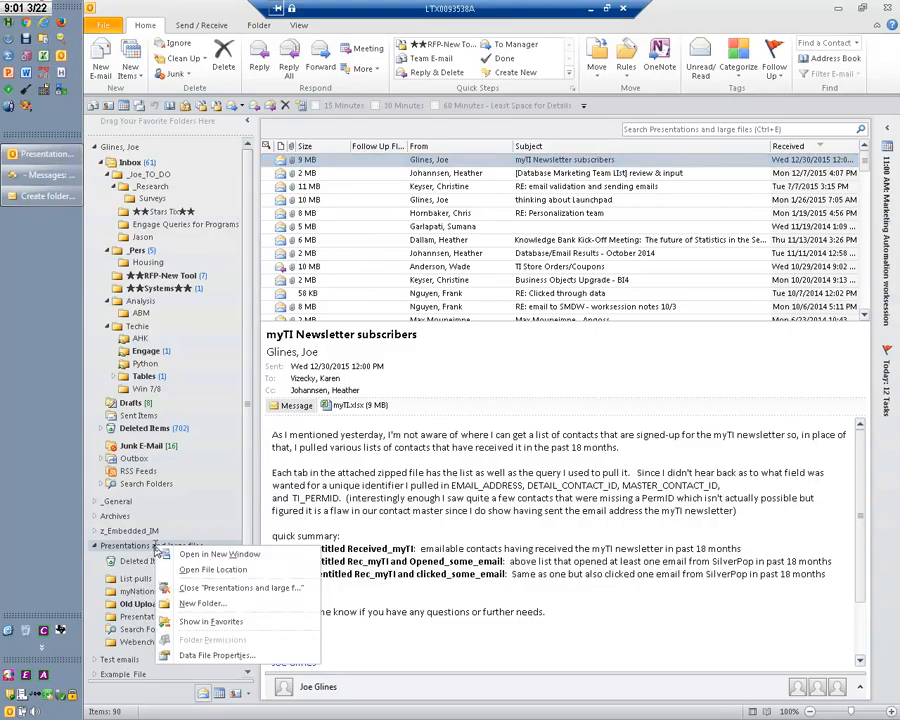
click(200, 655)
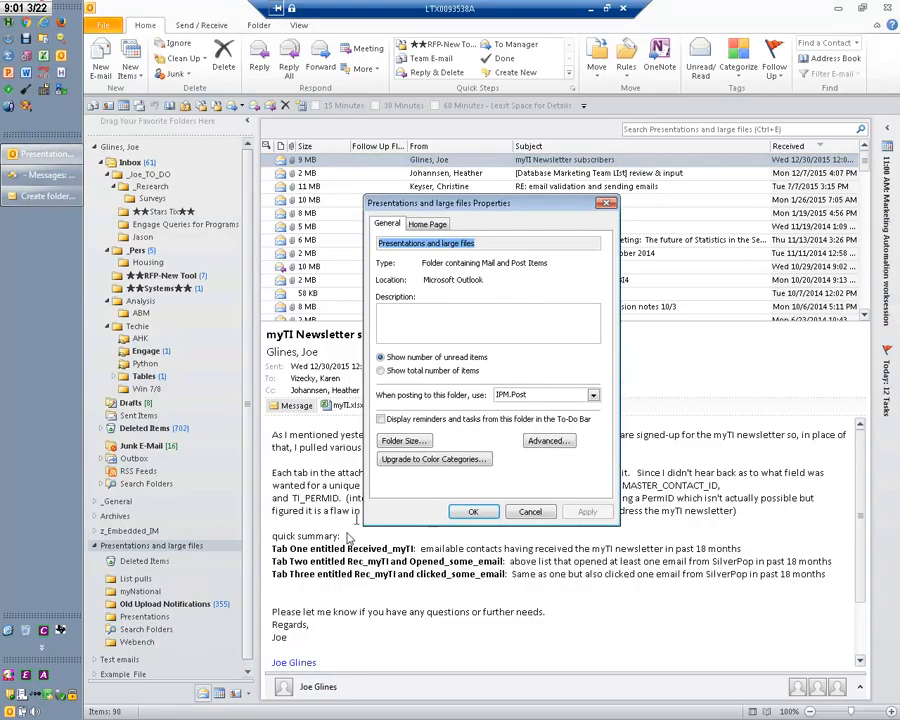
click(537, 446)
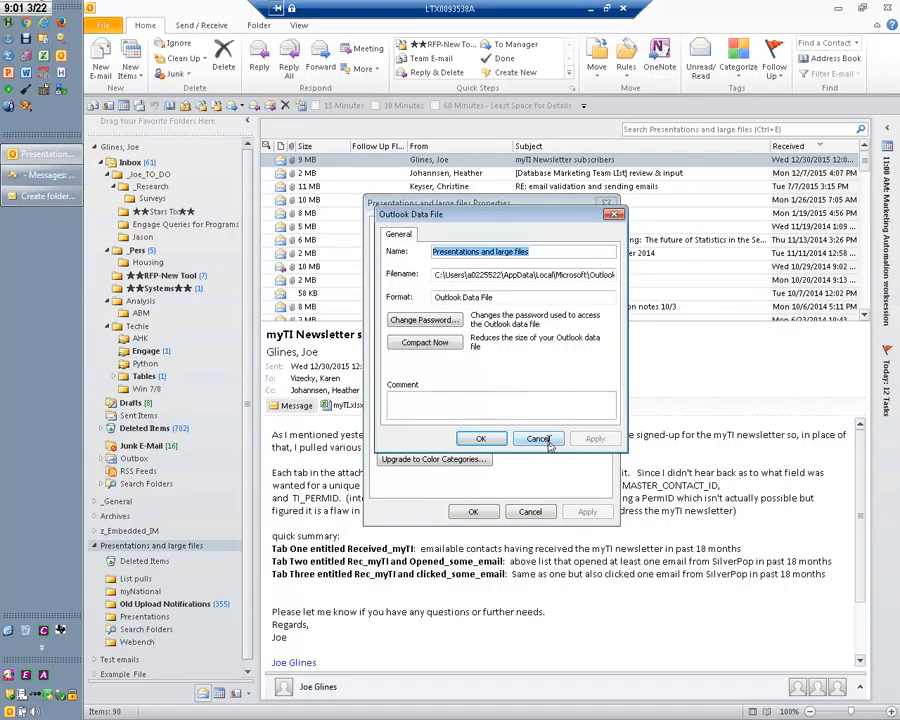
click(430, 344)
click(569, 347)
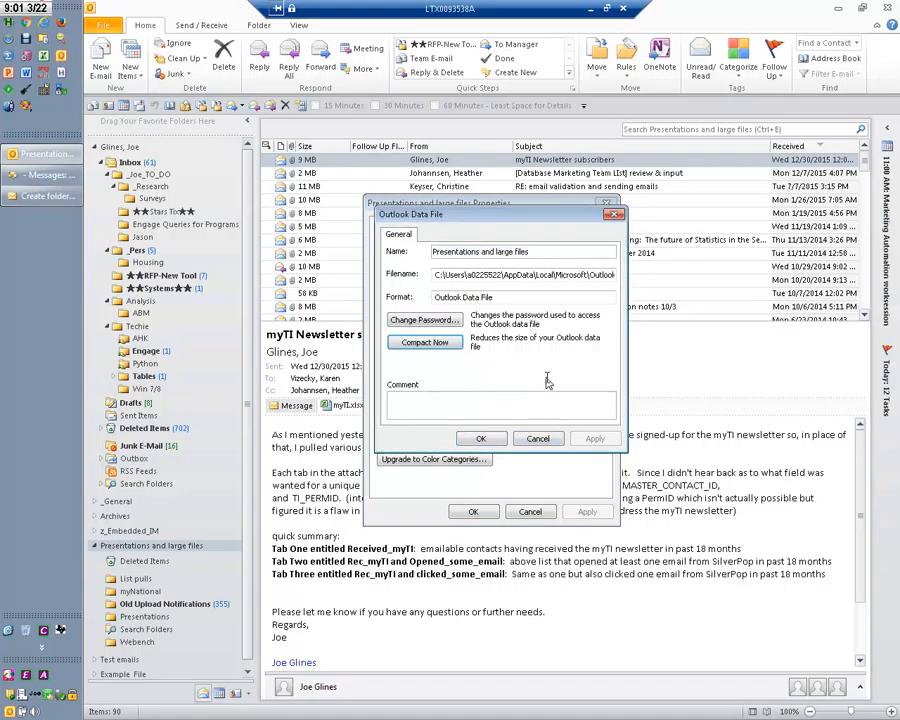
click(499, 440)
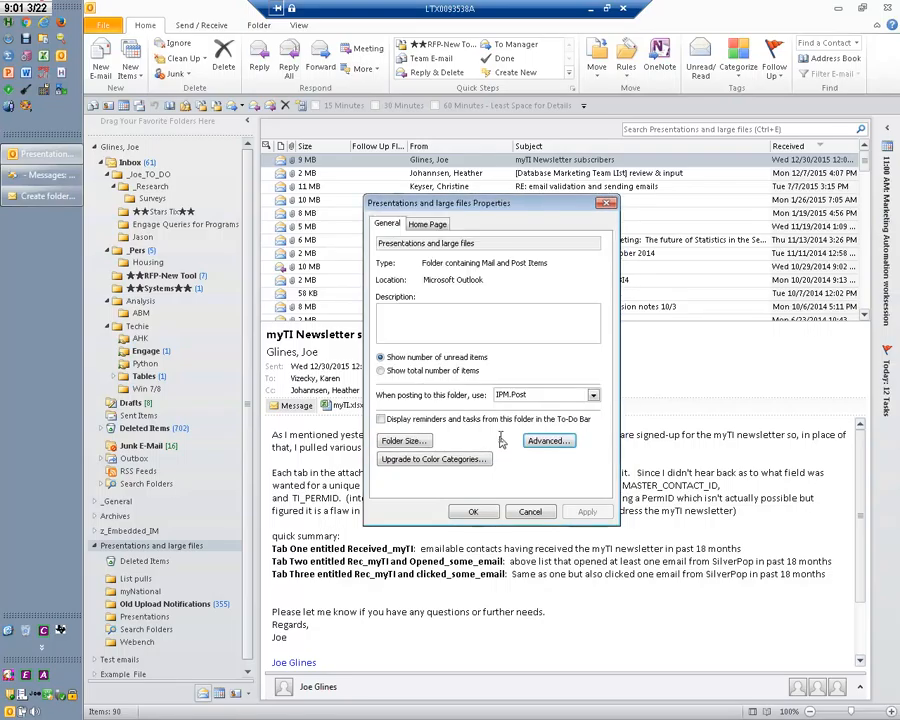
click(473, 512)
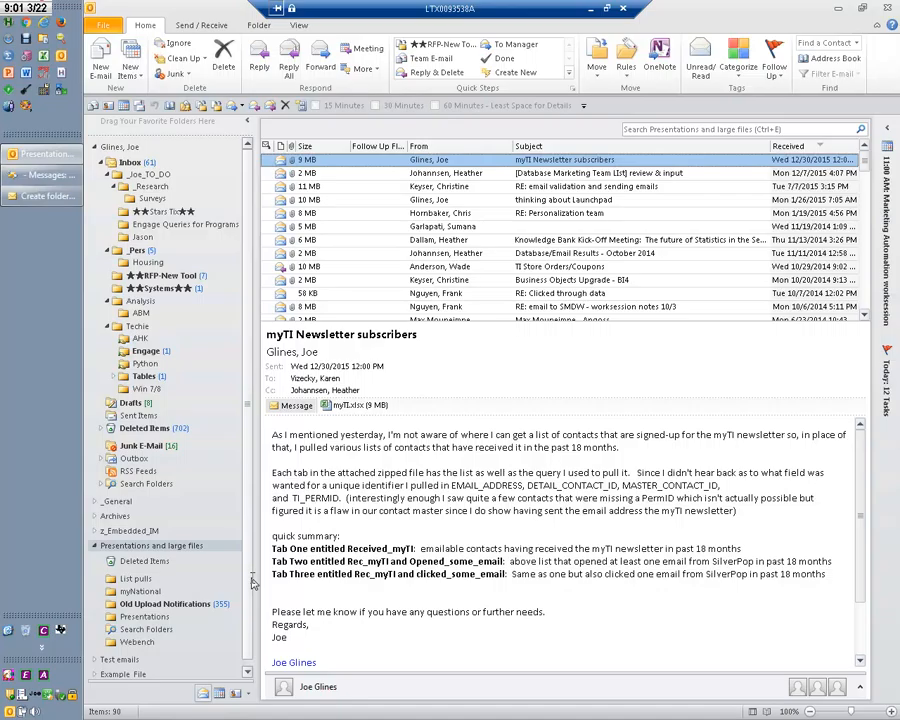
Step: Collapse the "Presentations and large files" data file and display the messages stored in Example_File
scroll(253, 582, down, 1)
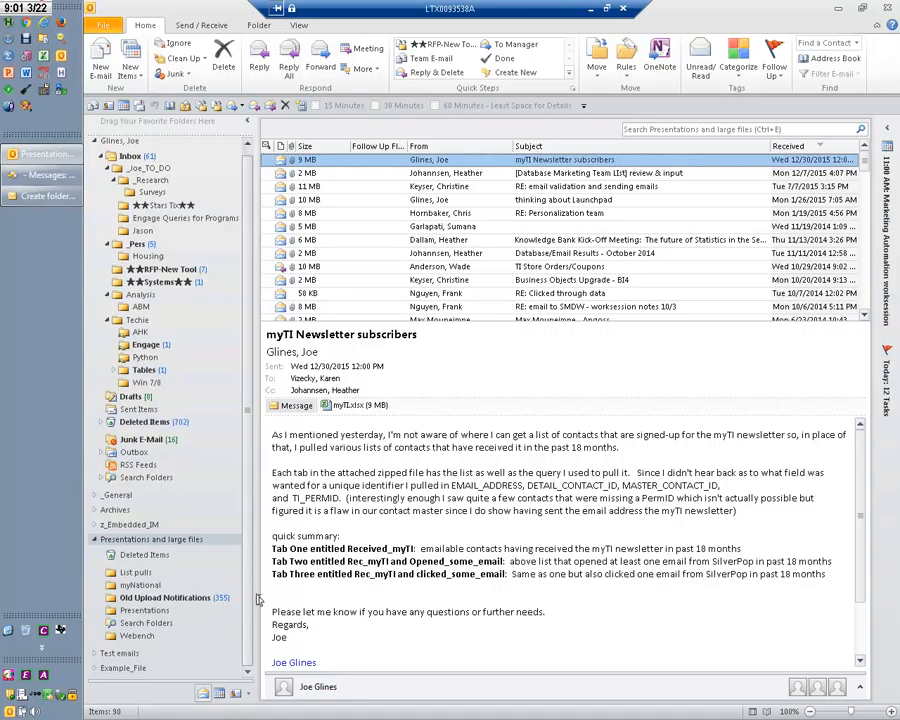
click(93, 541)
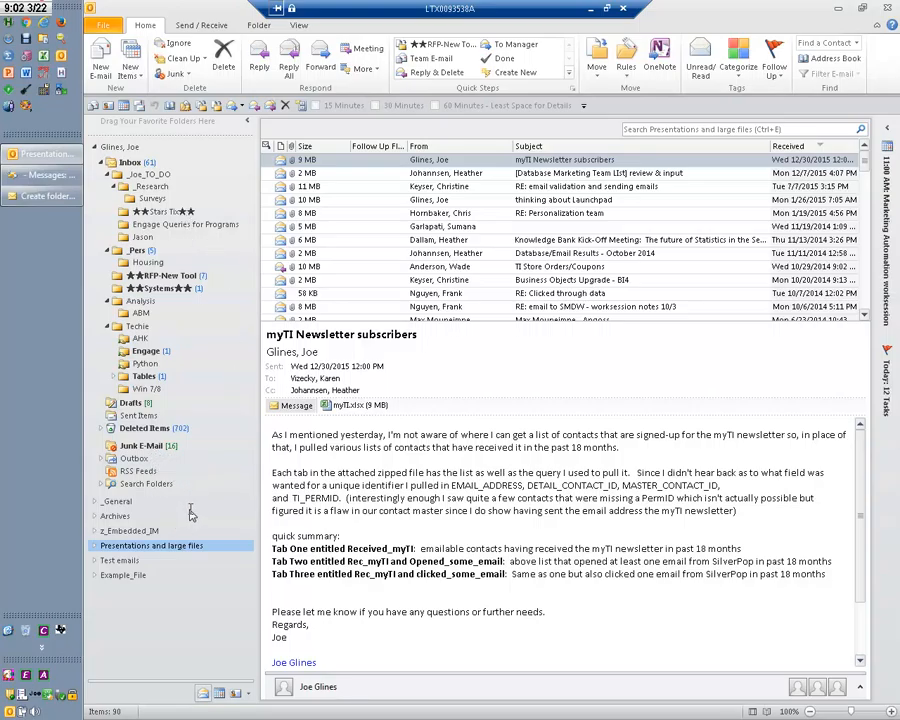
click(136, 582)
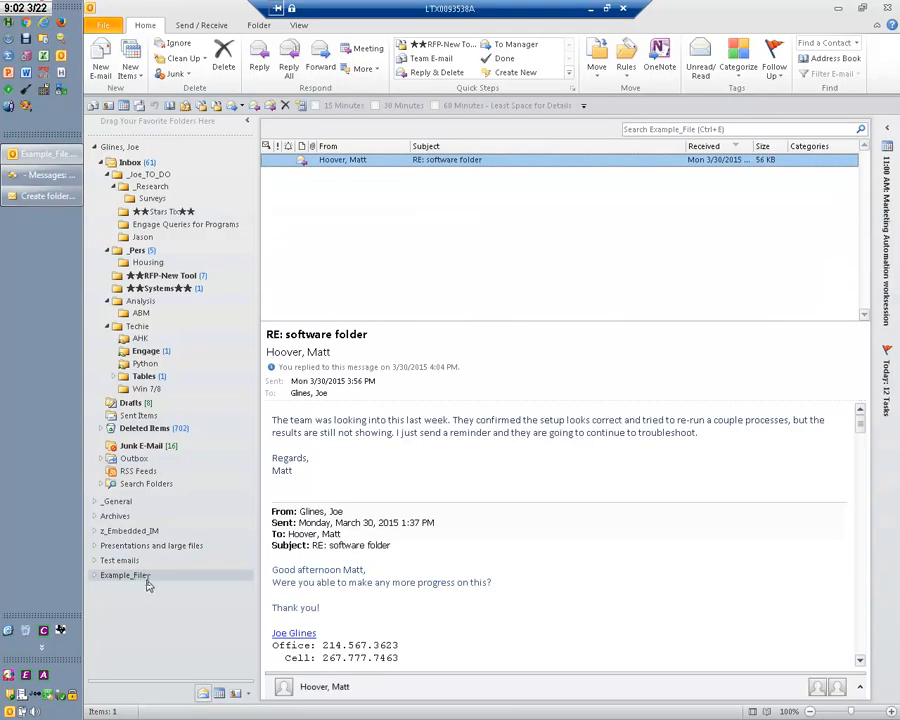
Step: Look over the subfolders of the _General and z_Embedded_IM data files, and collapse both again
click(96, 503)
scroll(107, 506, down, 2)
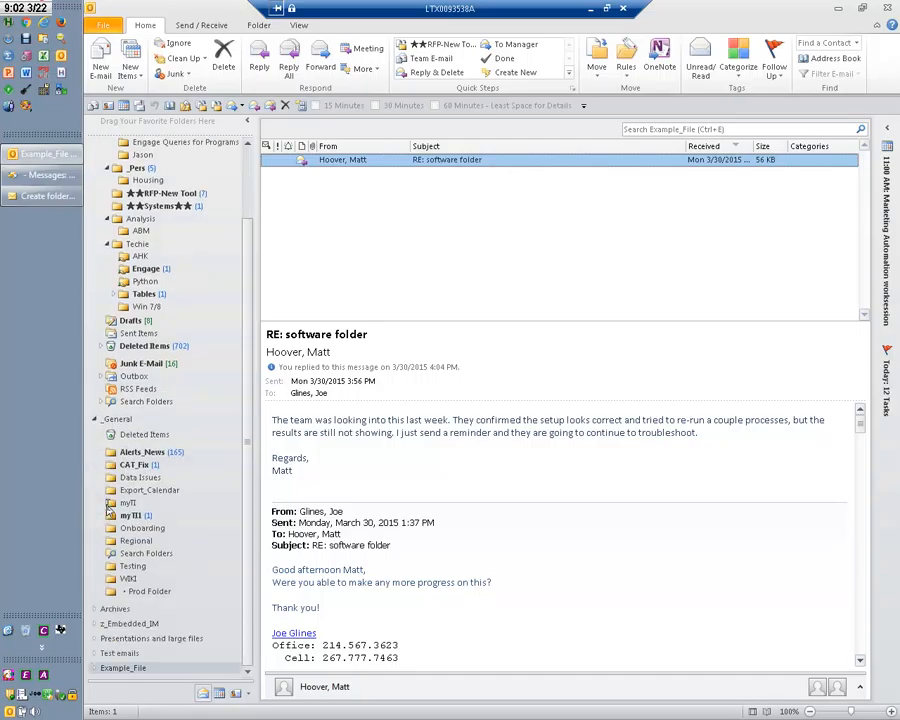
click(96, 623)
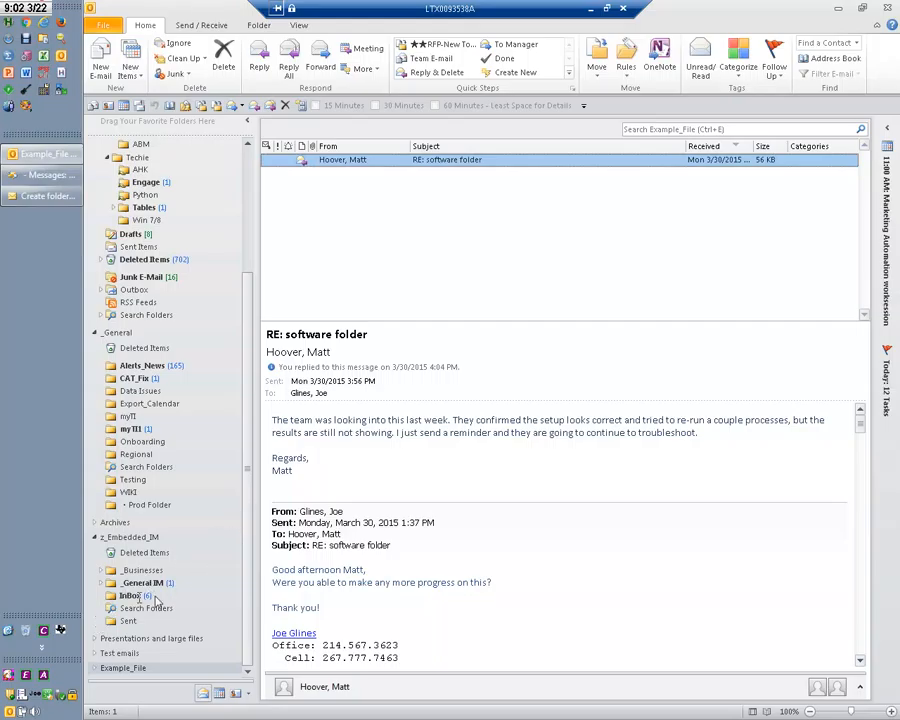
click(93, 538)
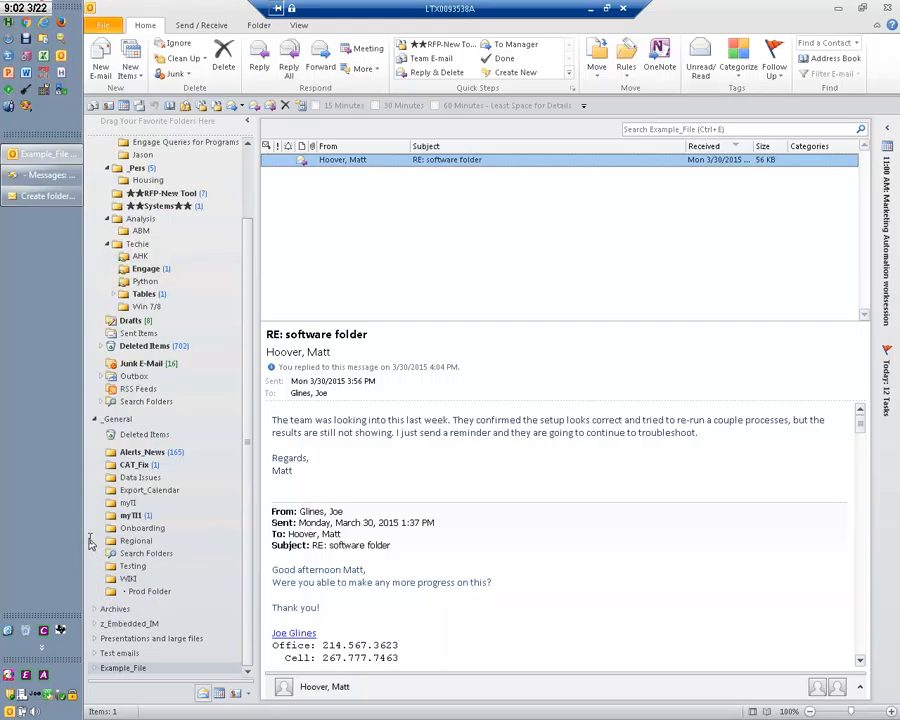
click(97, 420)
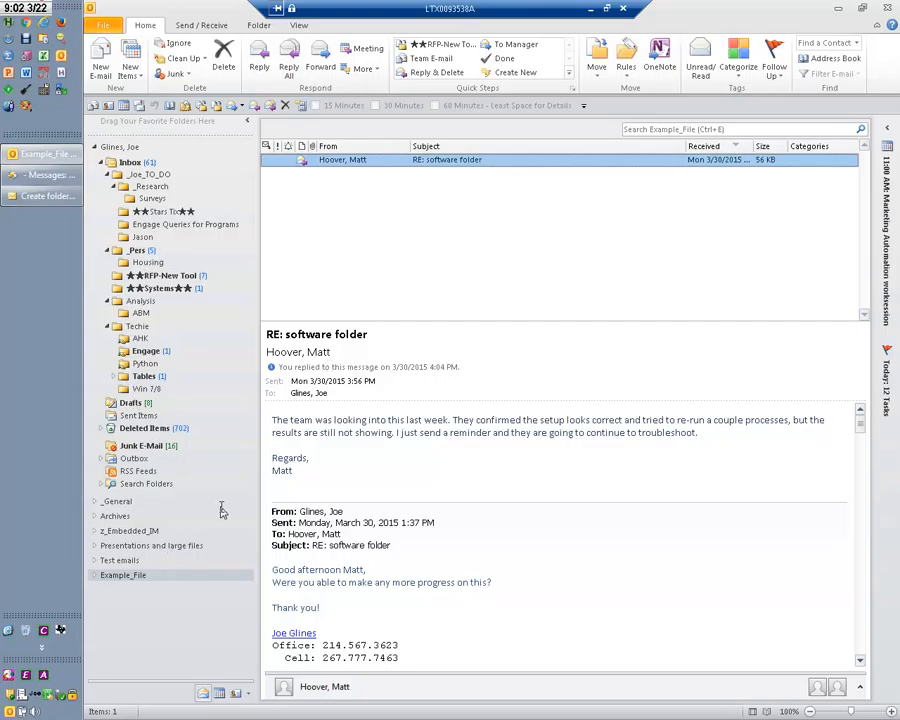
click(259, 25)
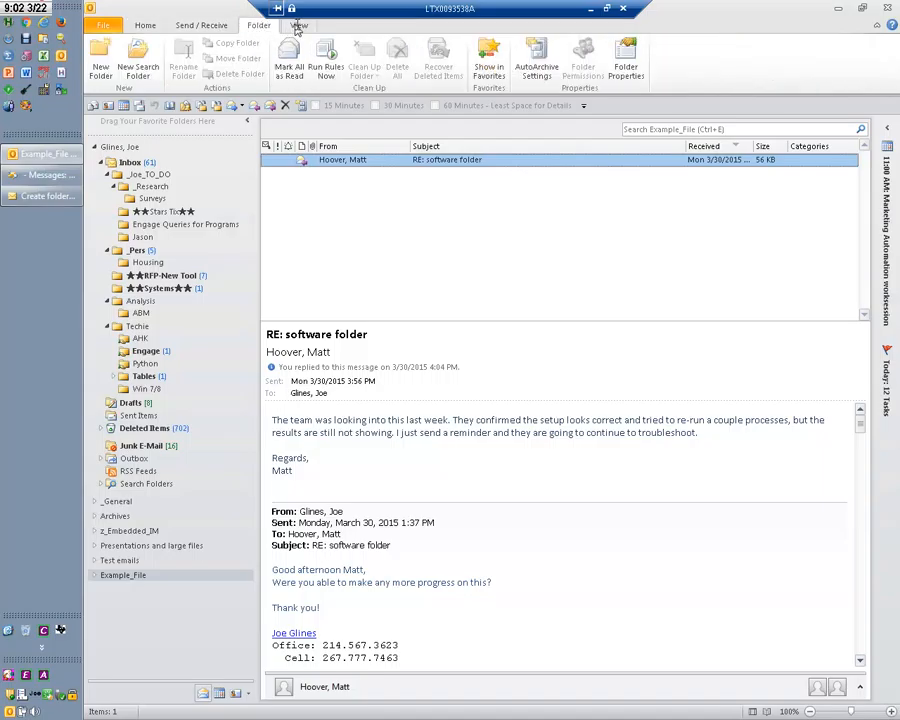
click(298, 27)
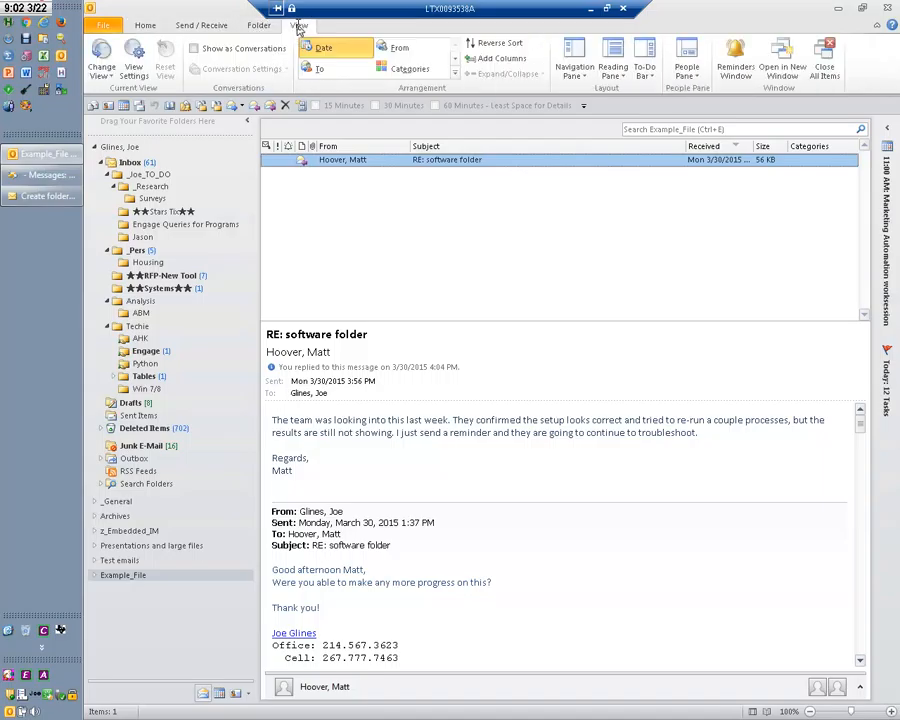
Step: Look over the advanced conditions for a rule based on the "Recorded GA training on email conversions" message in _Joe_TO_DO, and cancel rule creation
click(160, 176)
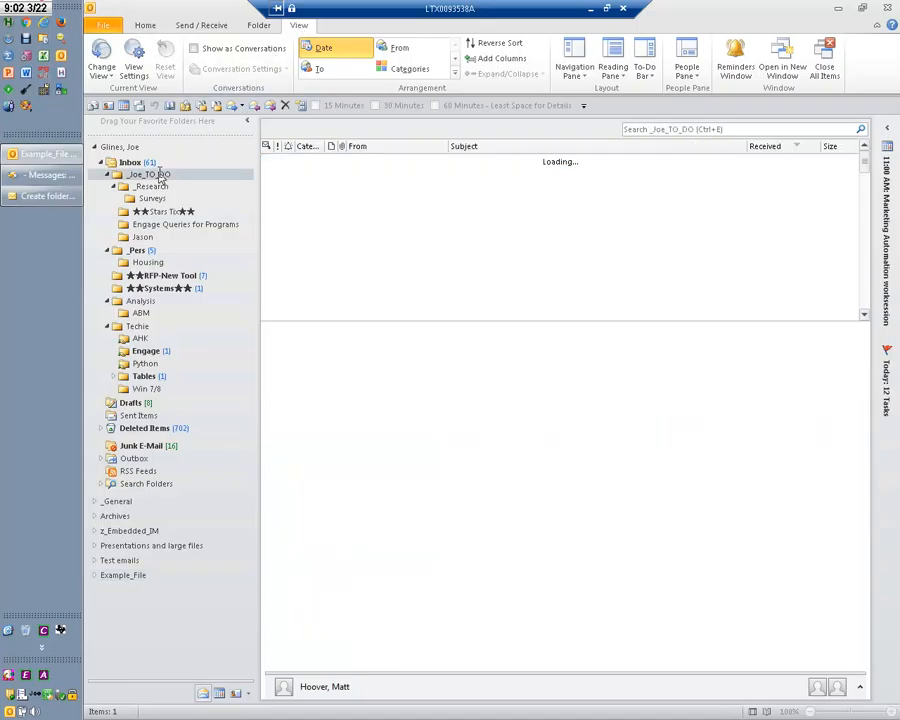
right_click(405, 186)
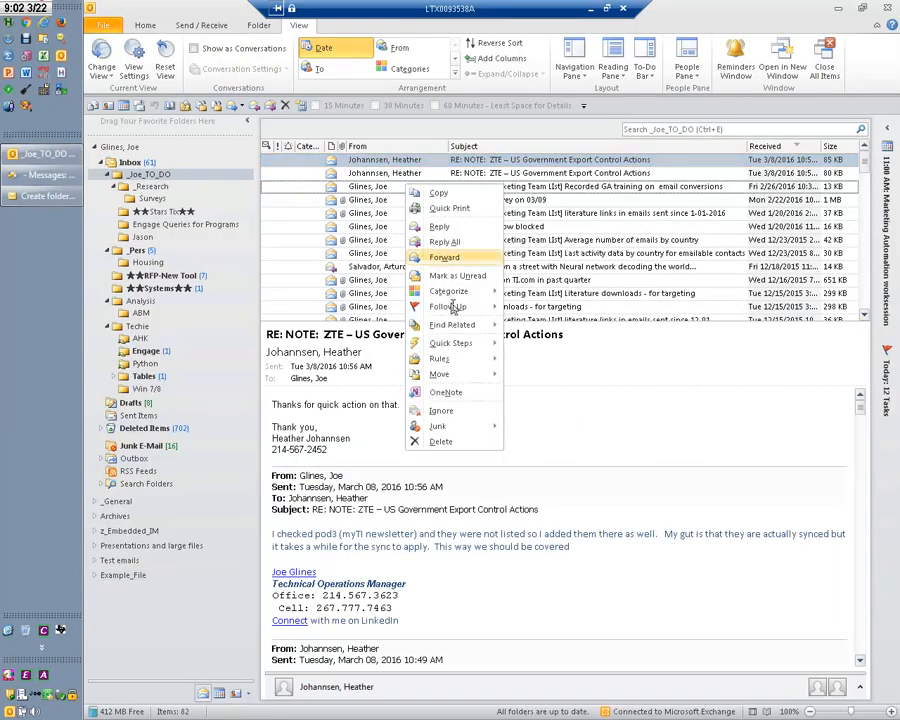
mouse_move(464, 361)
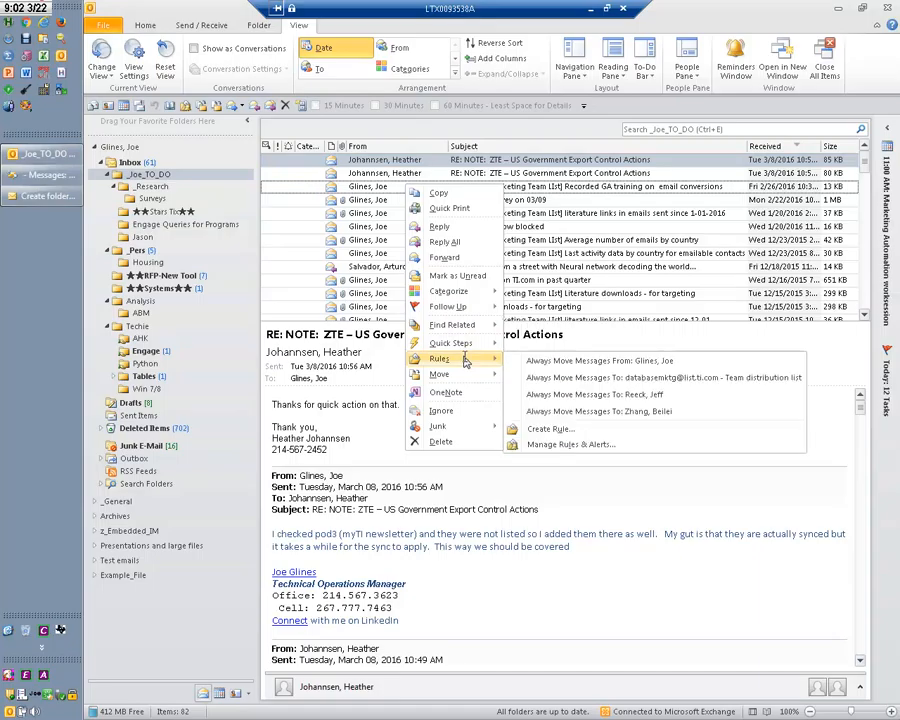
click(595, 428)
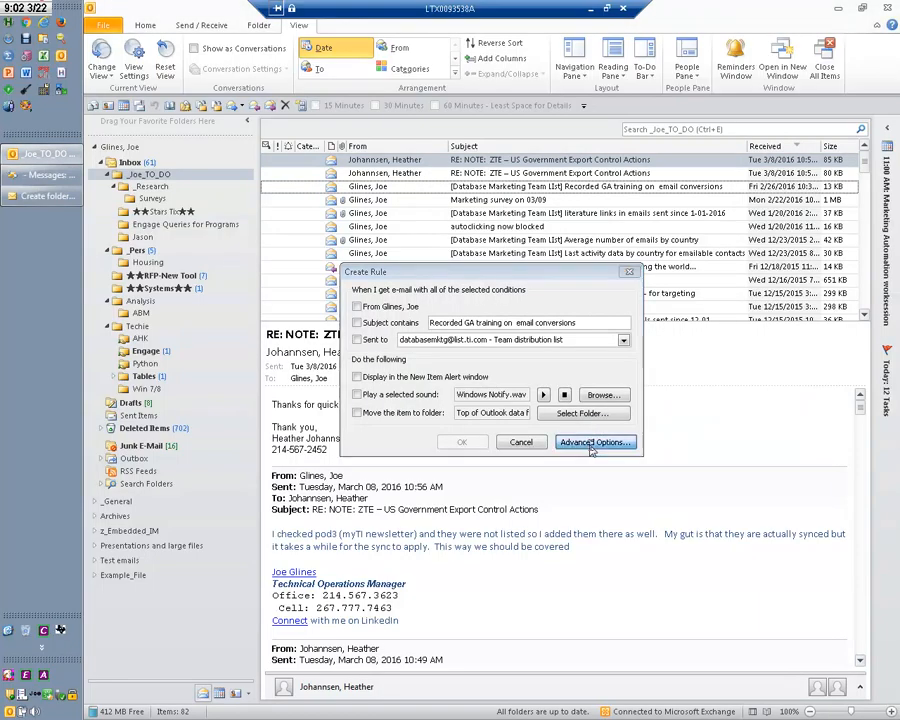
click(588, 442)
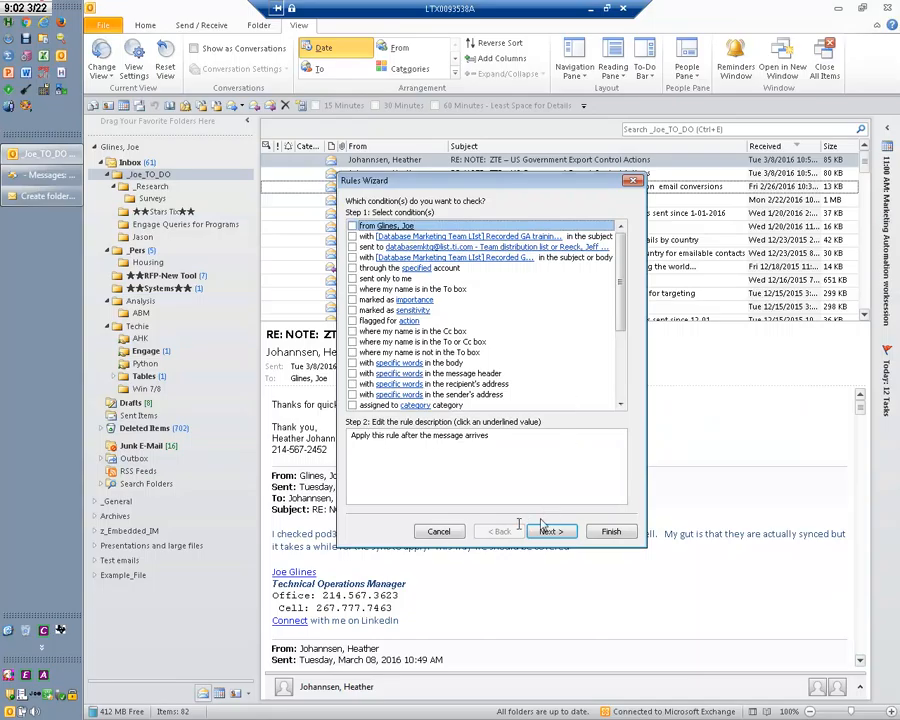
click(446, 531)
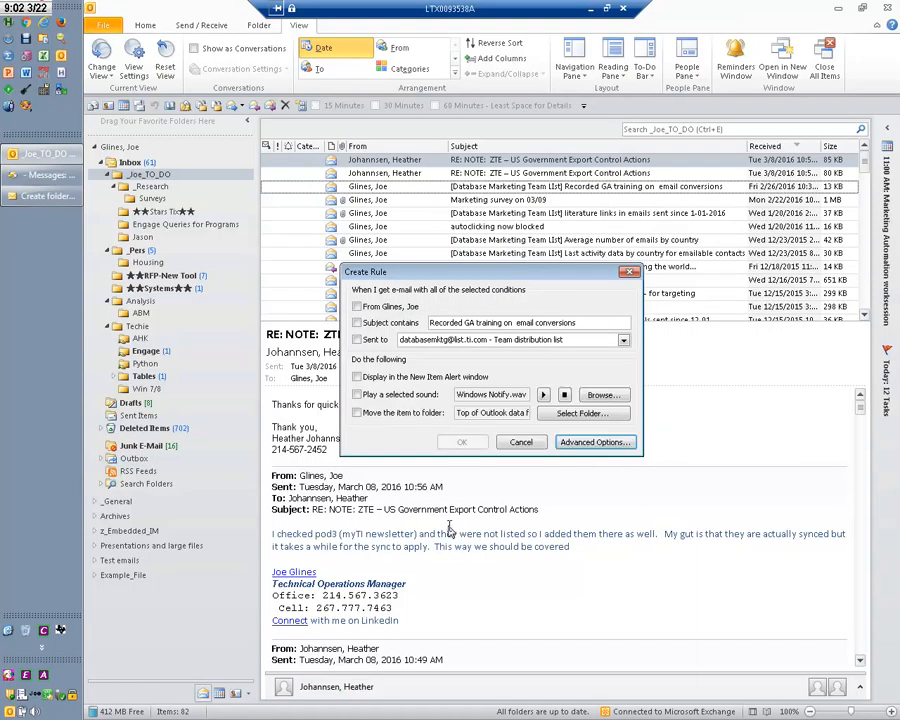
click(518, 443)
Step: Look through the existing e-mail rules for the Inbox and examine the full description of The Silverpop Team rule
right_click(458, 279)
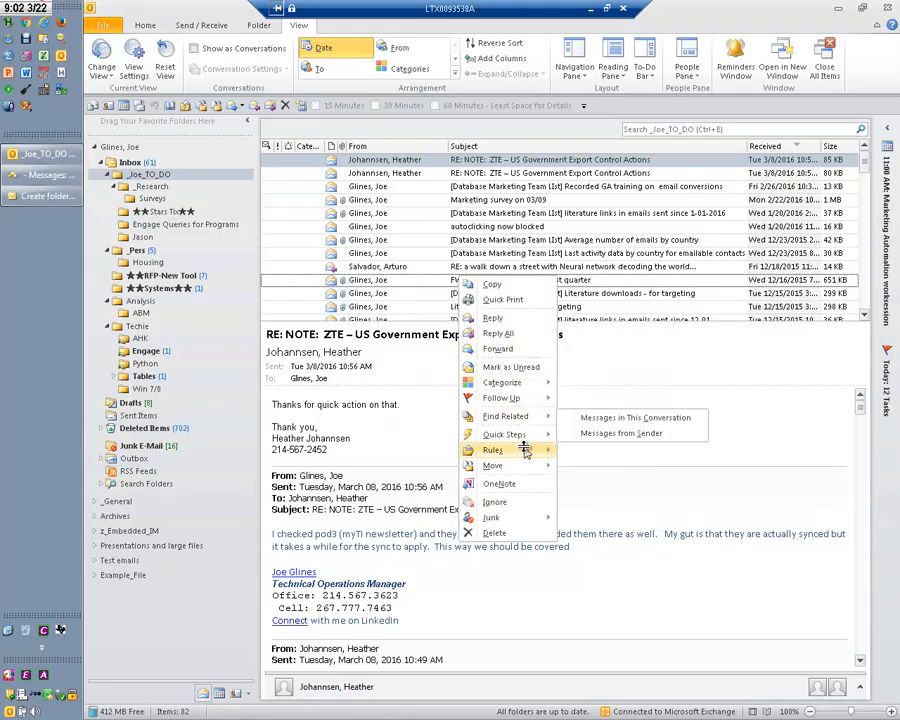
mouse_move(515, 450)
click(602, 500)
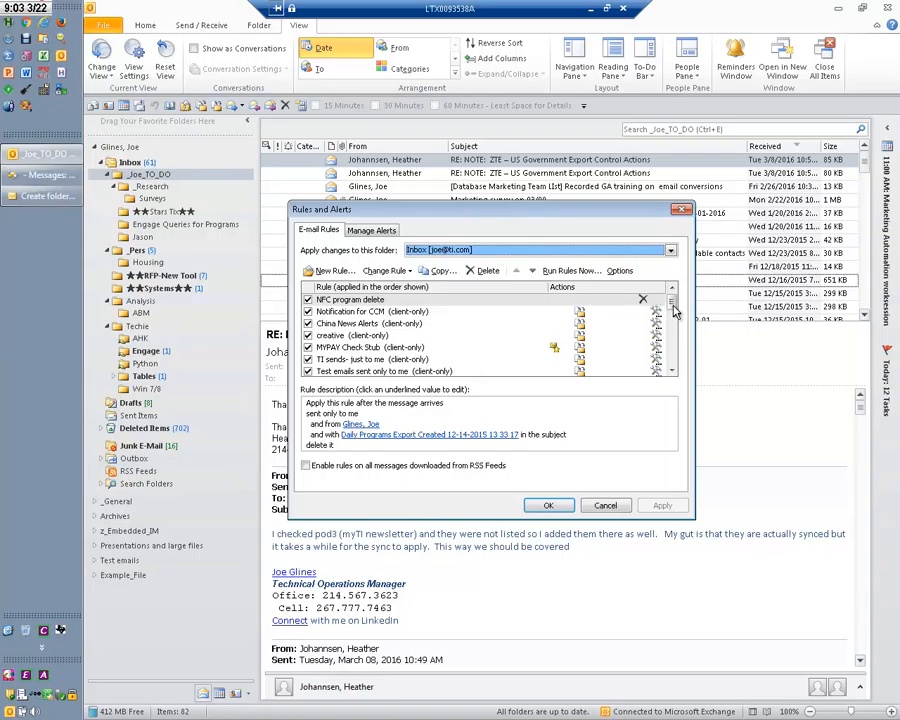
drag(673, 306, 670, 334)
drag(669, 352, 670, 354)
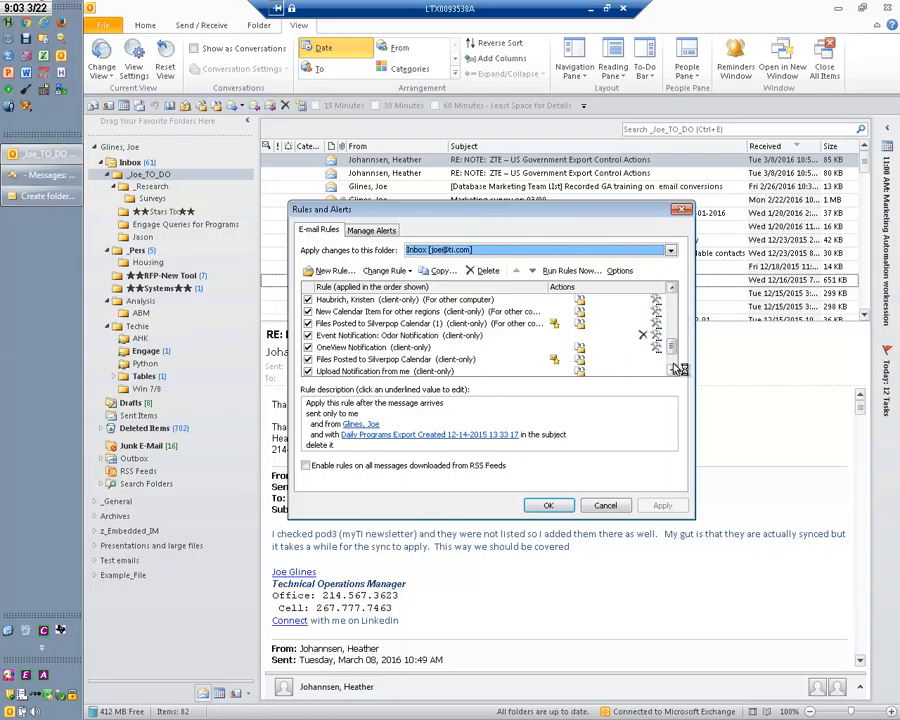
scroll(676, 366, down, 1)
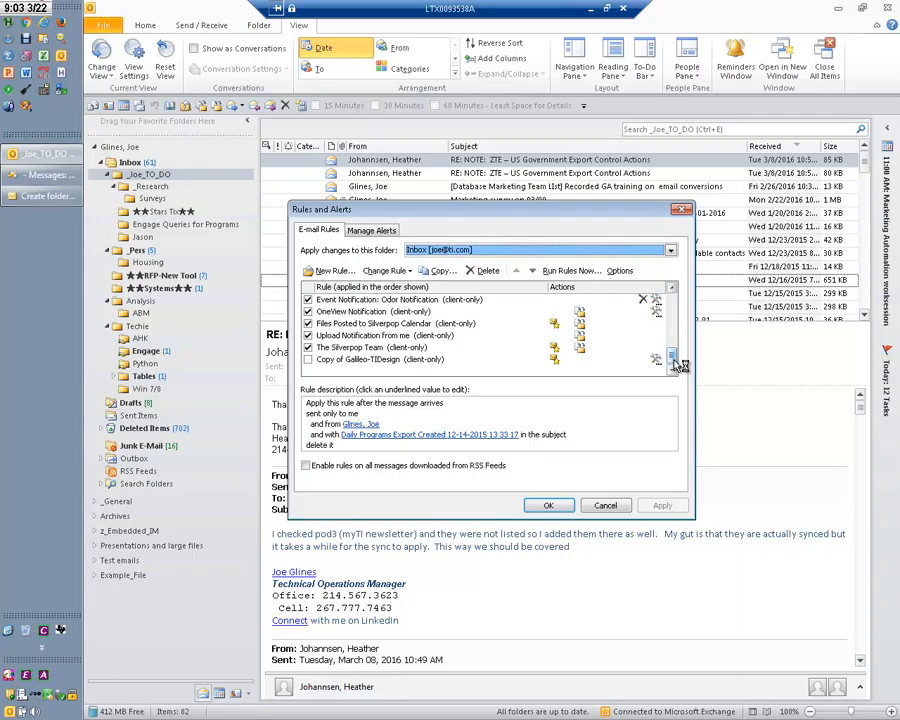
click(538, 348)
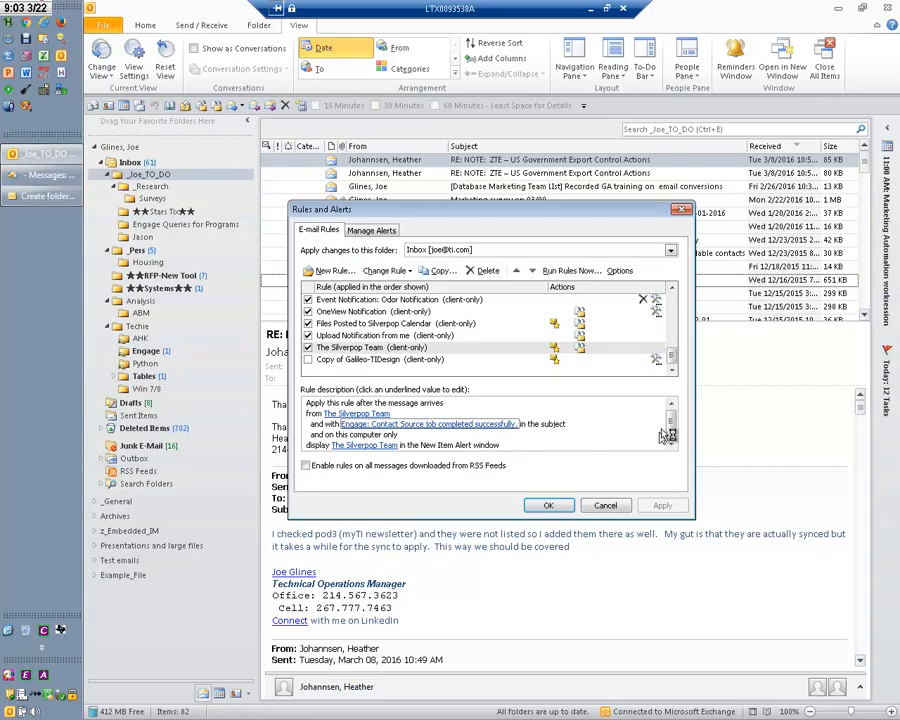
drag(678, 425, 680, 440)
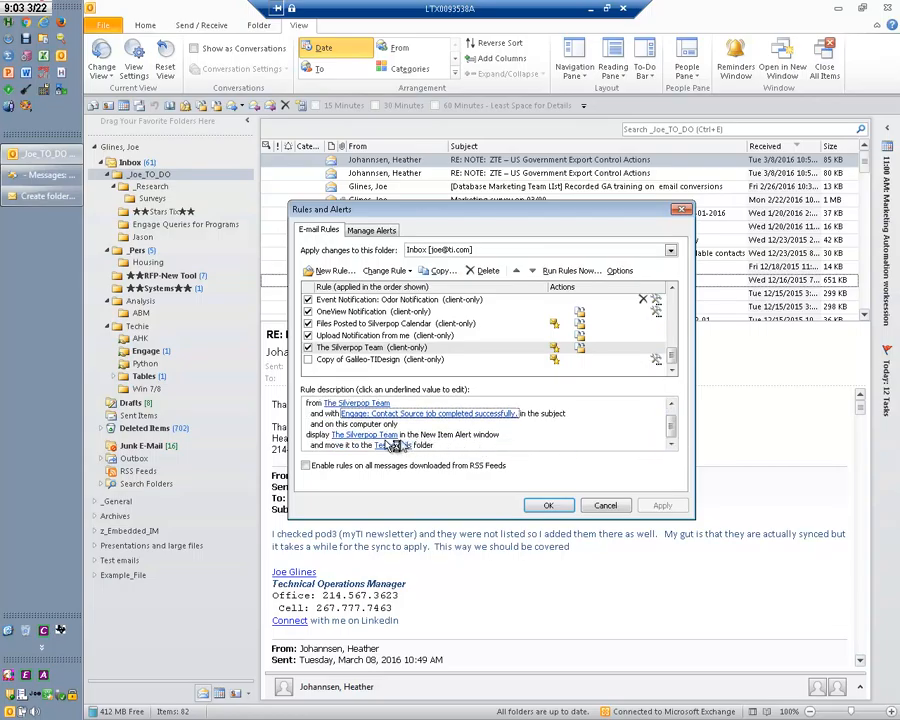